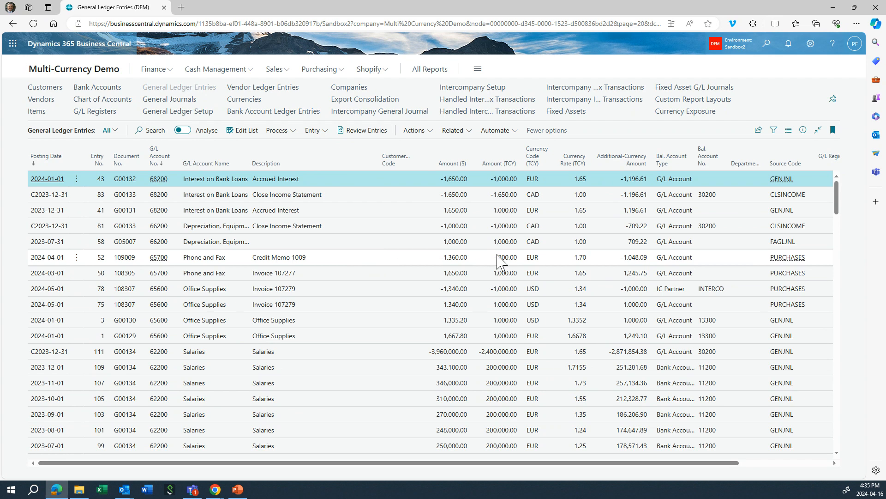
Step: Open the Chart of Accounts and review the local and additional-currency balances from assets through liabilities and equity
left_click(126, 104)
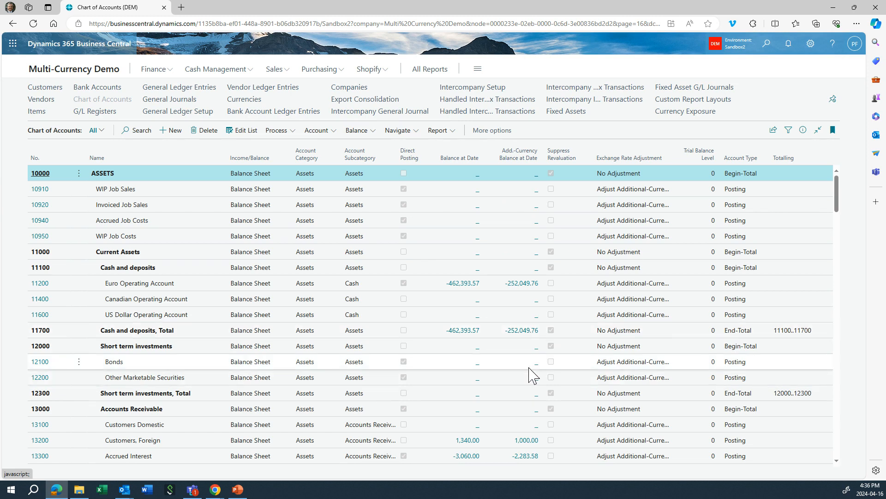
scroll(512, 353, "down", 3)
left_click(507, 341)
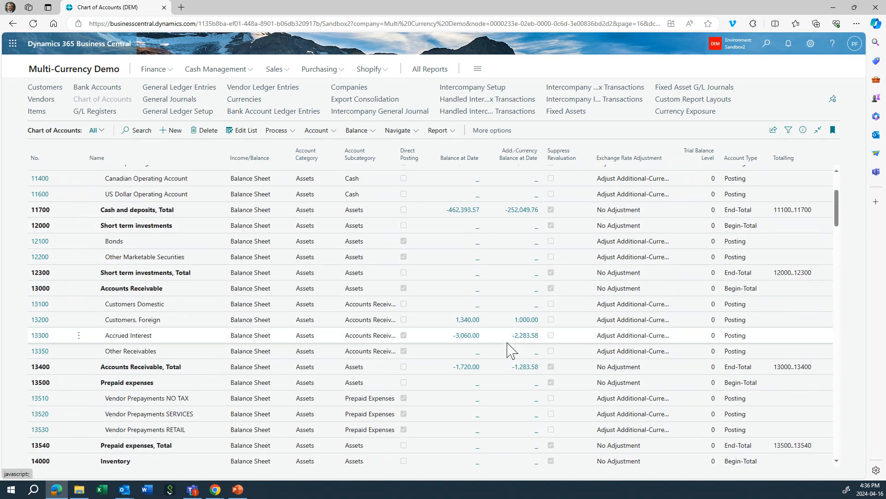
scroll(515, 349, "down", 10)
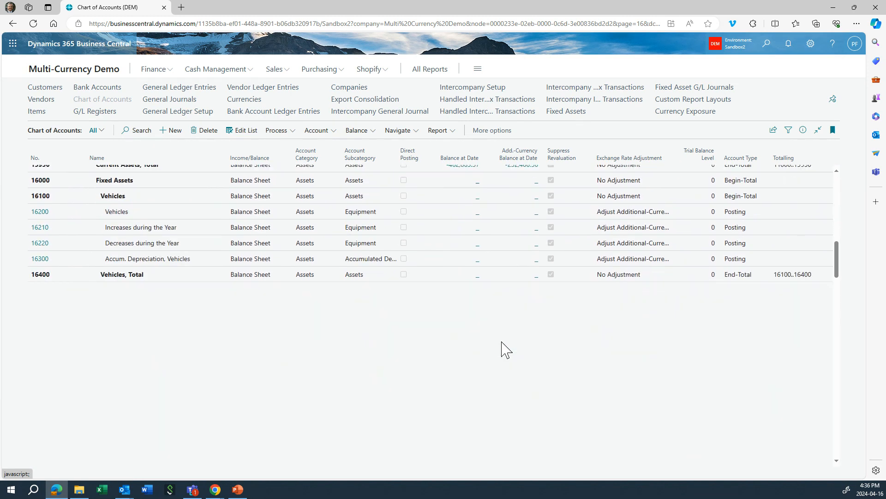
left_click(506, 355)
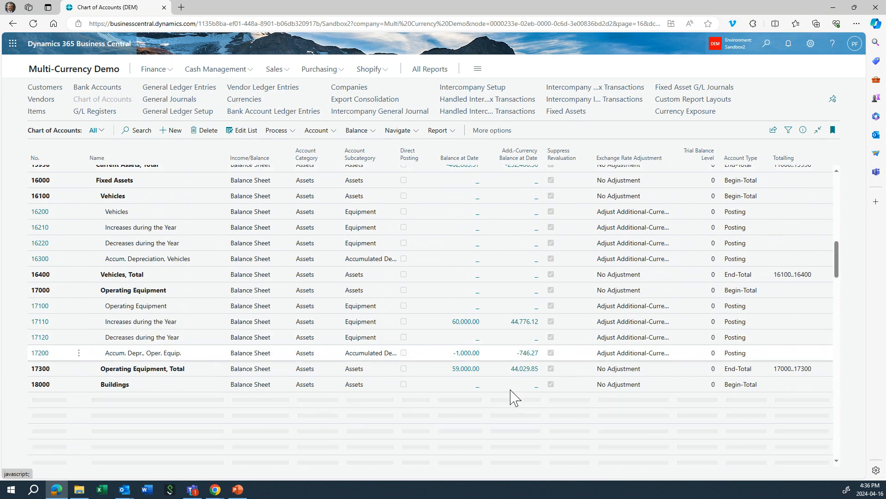
scroll(512, 396, "down", 3)
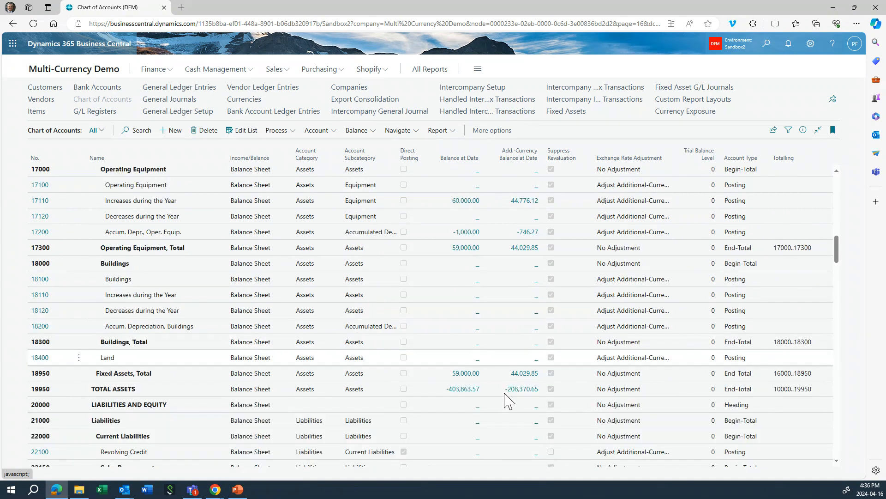
left_click(506, 392)
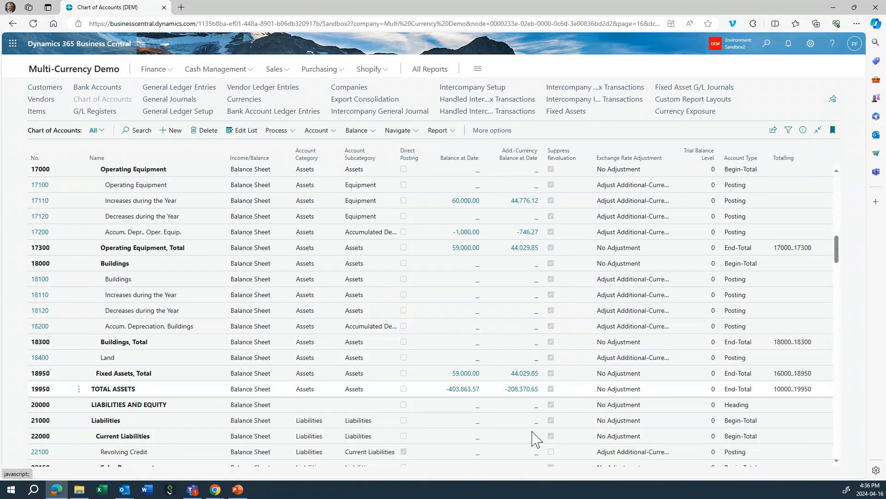
scroll(536, 438, "down", 8)
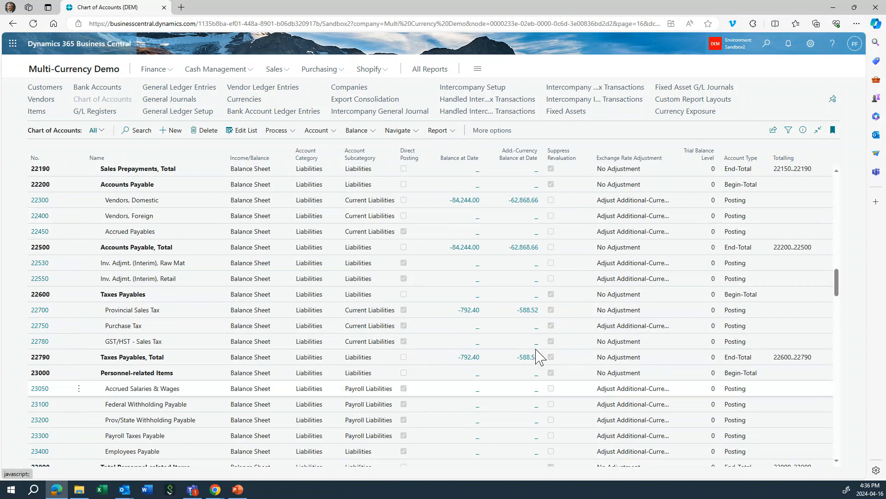
scroll(538, 357, "down", 6)
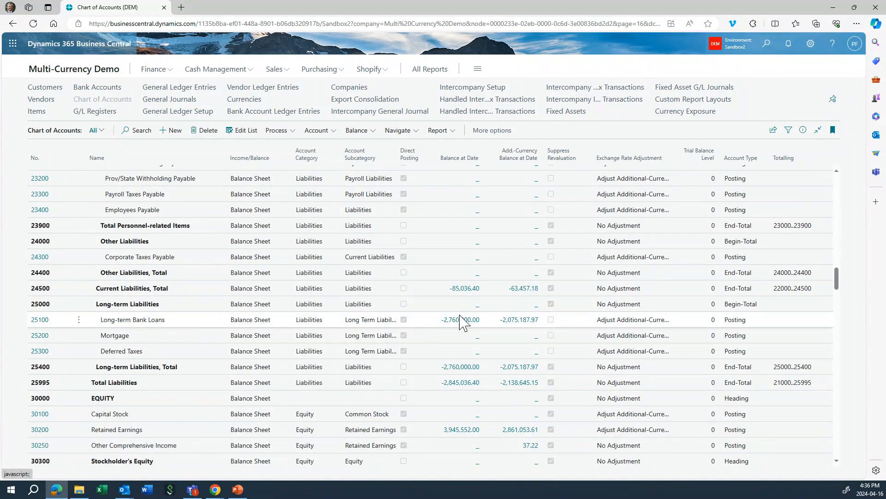
Step: Inspect the general ledger entries behind the Long-term Bank Loans balance, then return to the Chart of Accounts
left_click(461, 323)
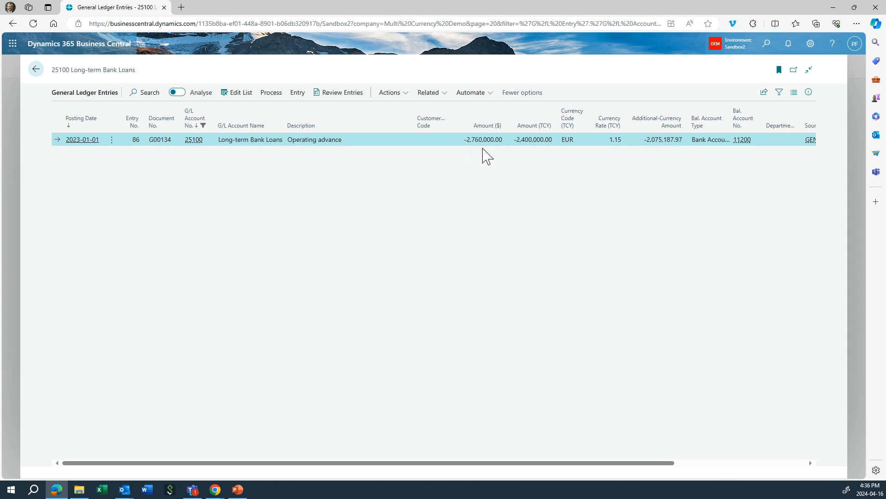
left_click(36, 70)
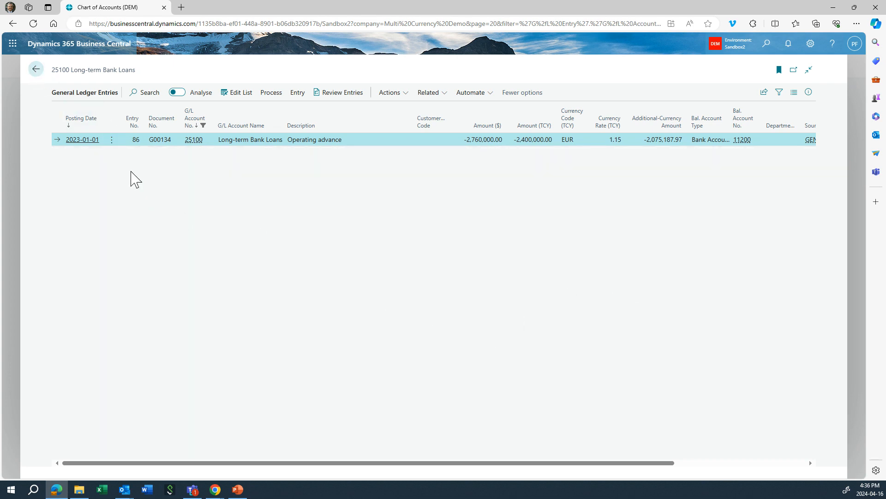
left_click(36, 72)
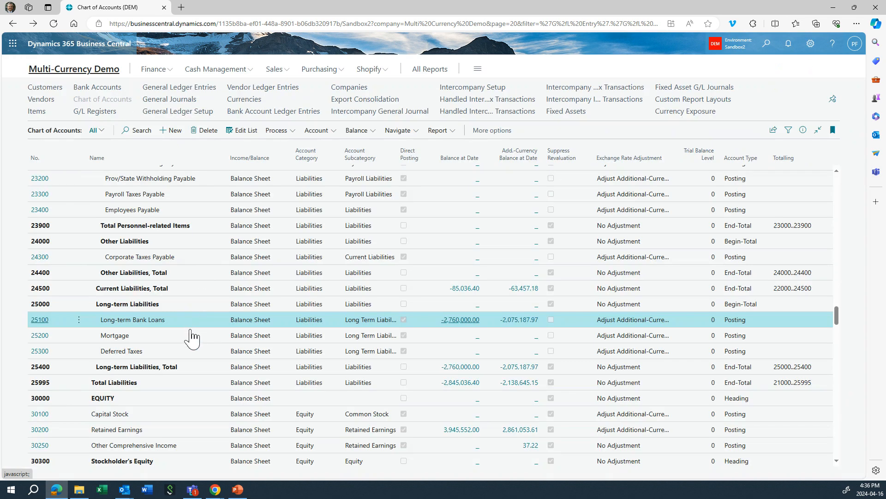
Step: On the Long-term Bank Loans account card, try switching revaluation suppression on, switch it back off and return to the Chart of Accounts
left_click(38, 320)
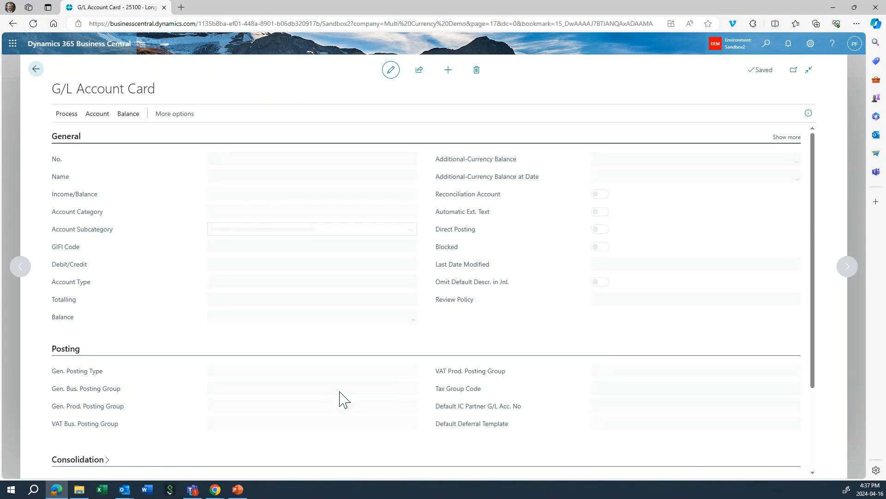
scroll(338, 396, "down", 2)
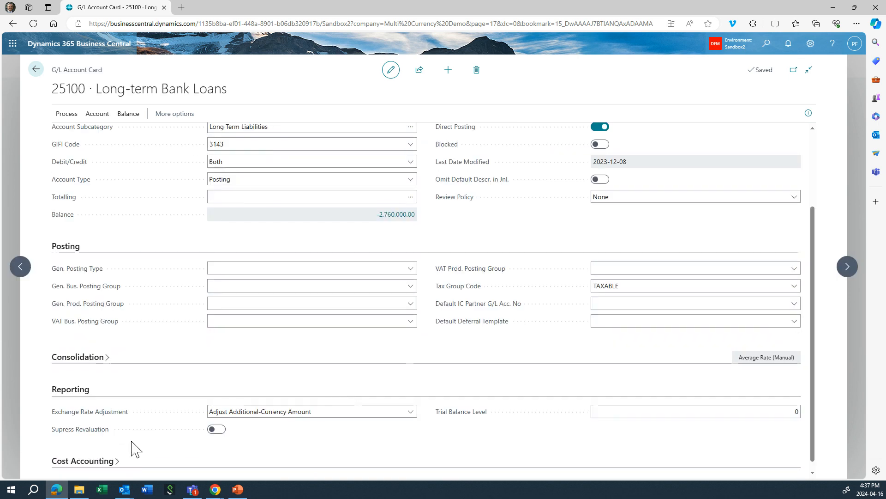
left_click(219, 434)
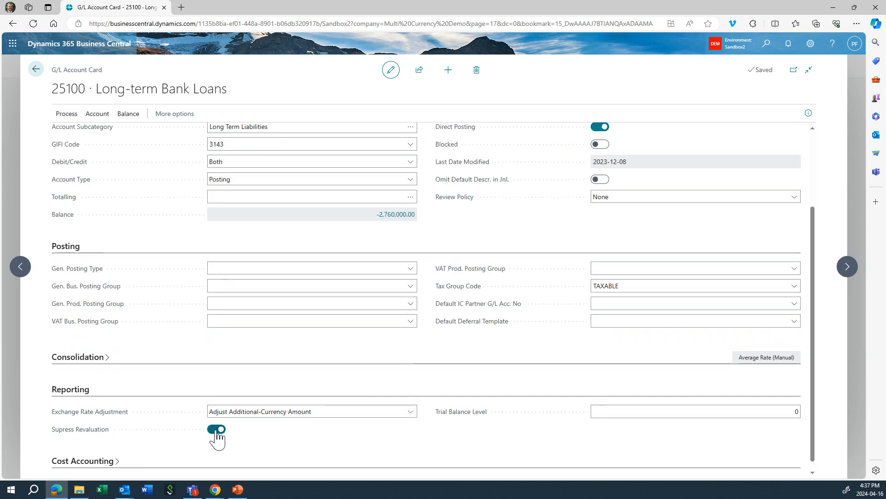
left_click(216, 432)
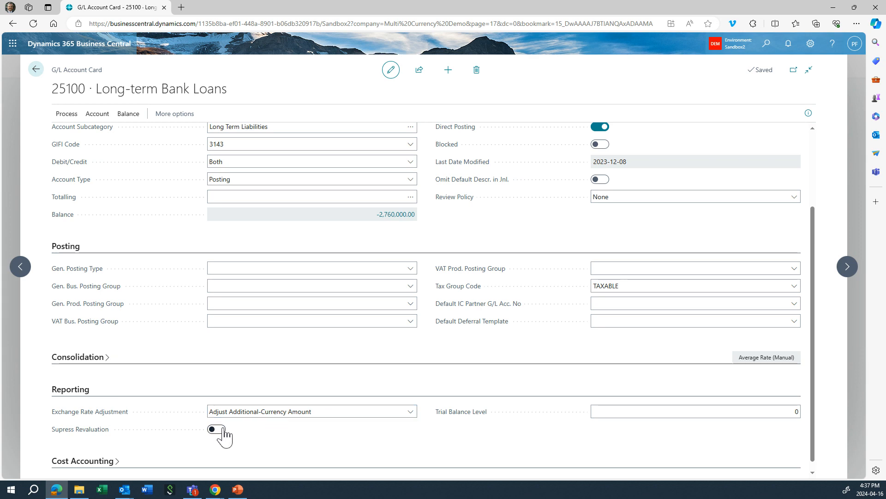
left_click(259, 415)
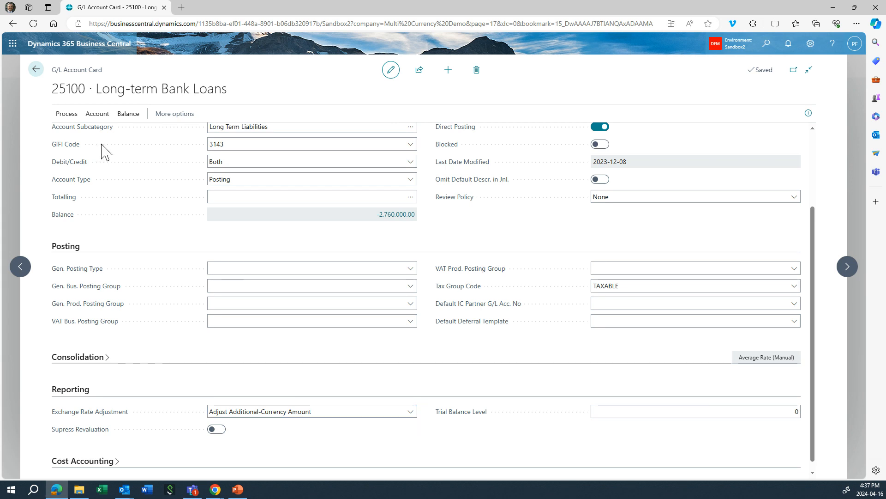
left_click(39, 69)
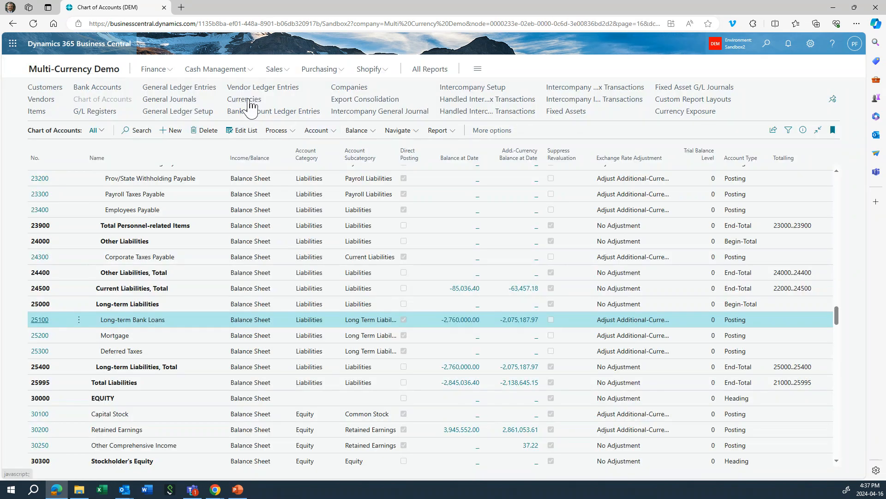
Step: Open the Currencies list and examine the US dollar's exchange rates against CAD and the additional reporting currency
key("alt+Left")
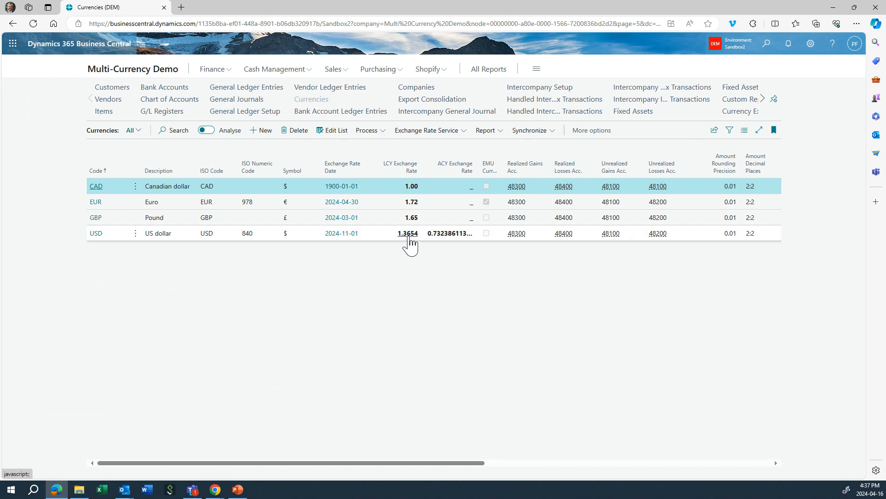
left_click(409, 236)
left_click(408, 233)
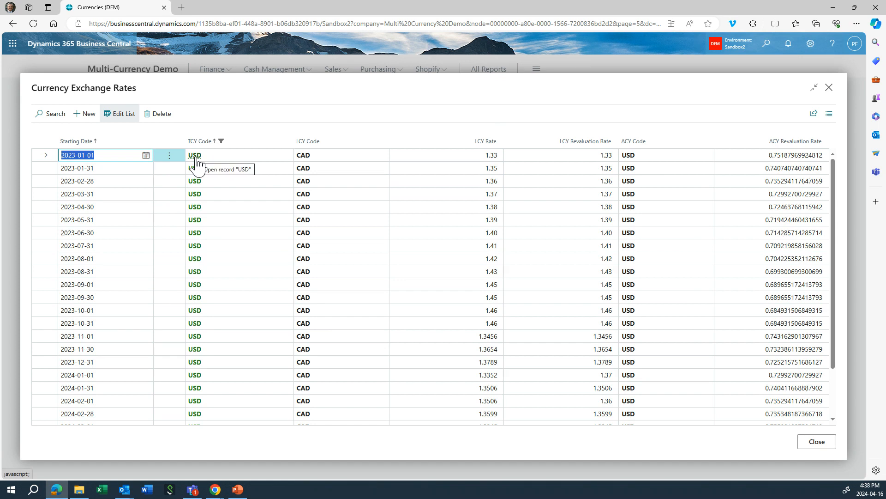
left_click(307, 160)
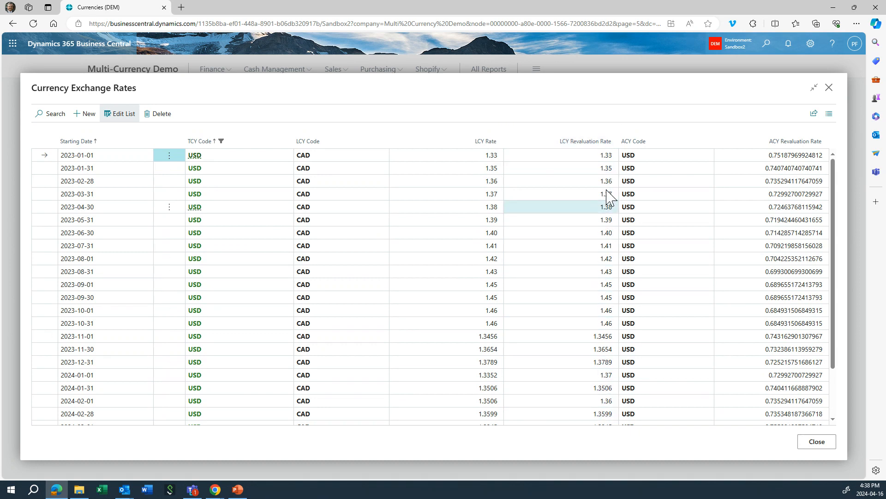
left_click(818, 443)
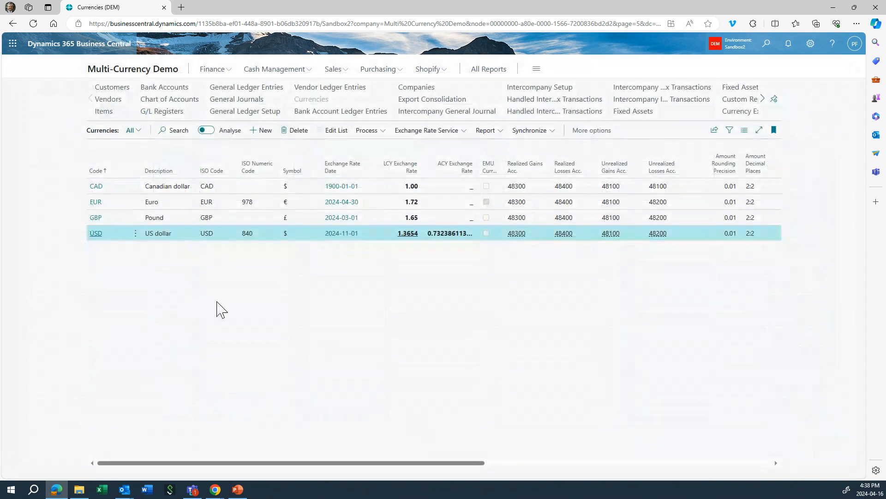
Step: Examine the realized G/L gains and losses accounts in the Reporting section of the USD currency card, including the gains account's name
left_click(97, 234)
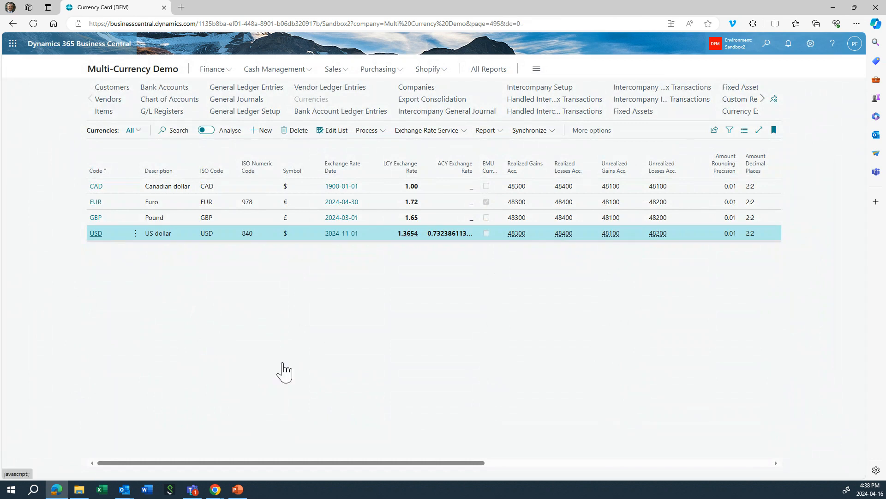
scroll(376, 397, "down", 1)
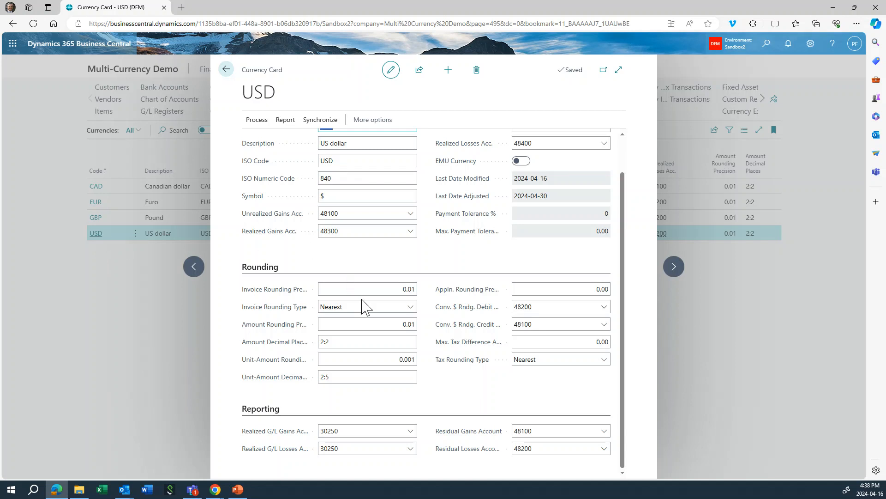
mouse_move(257, 439)
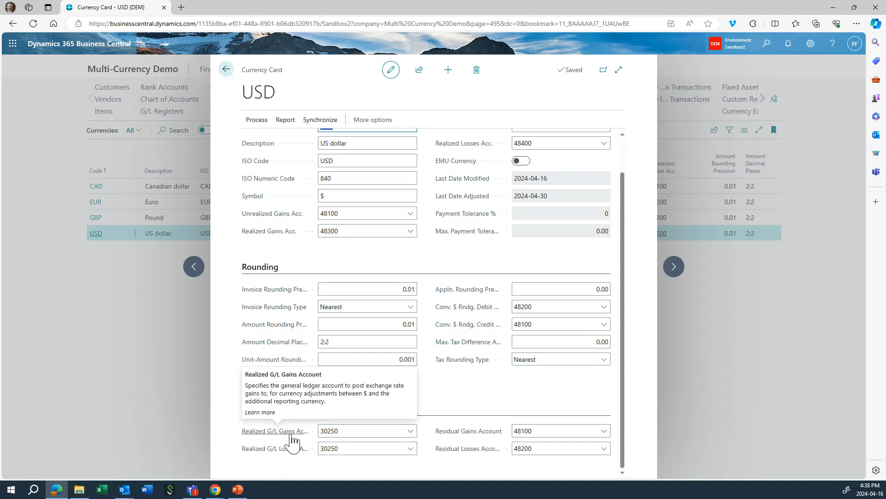
mouse_move(295, 456)
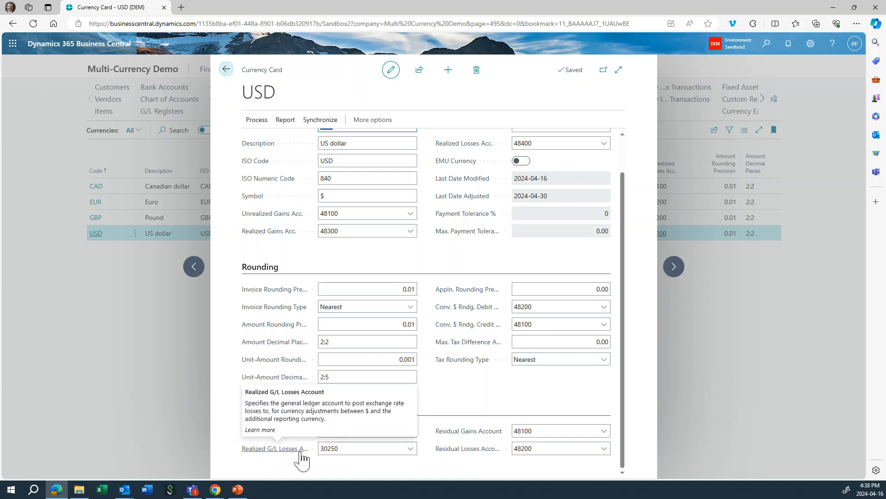
left_click(350, 431)
left_click(410, 434)
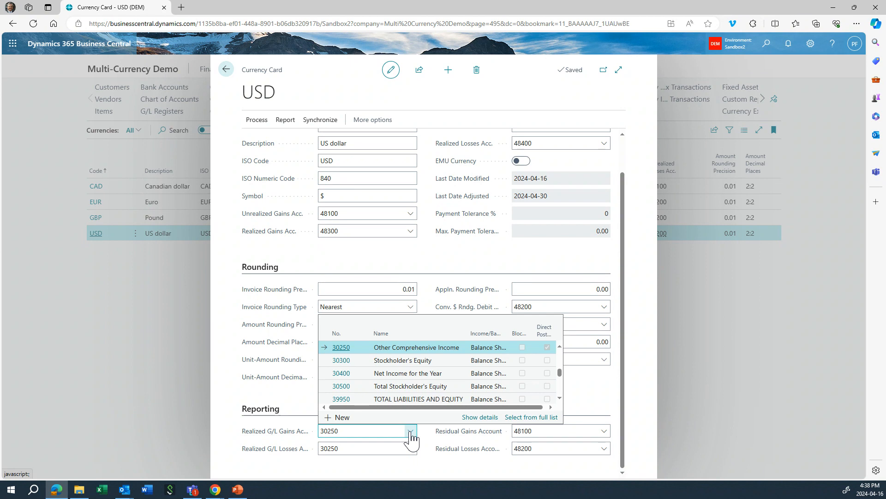
left_click(409, 433)
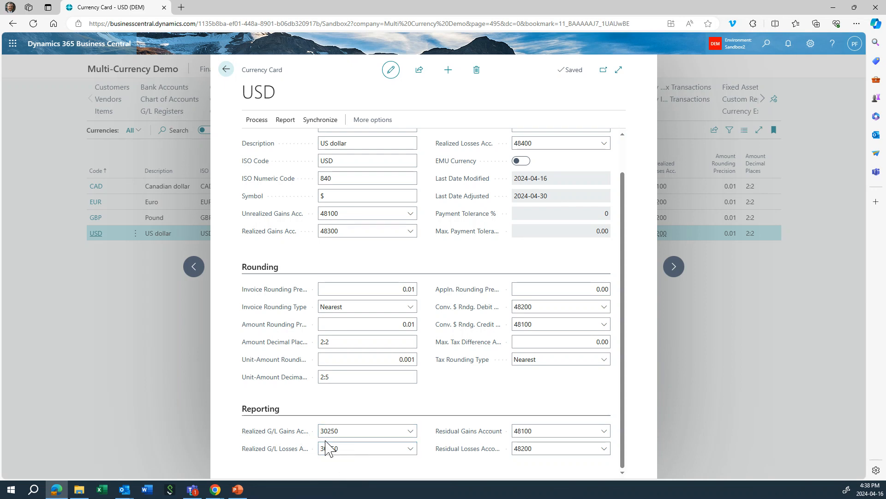
left_click(226, 70)
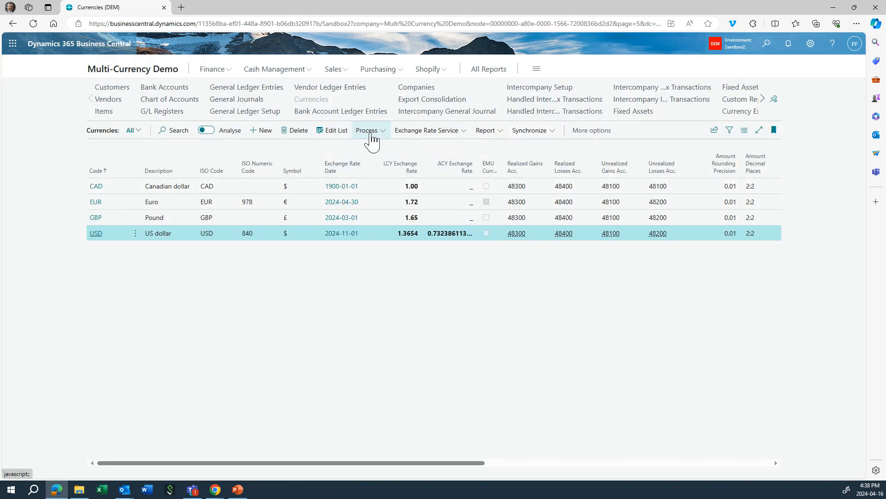
Step: Run a posting preview of the Ledger Revaluation with the last used options, inspect its G/L entries and return to the Currencies list
left_click(370, 131)
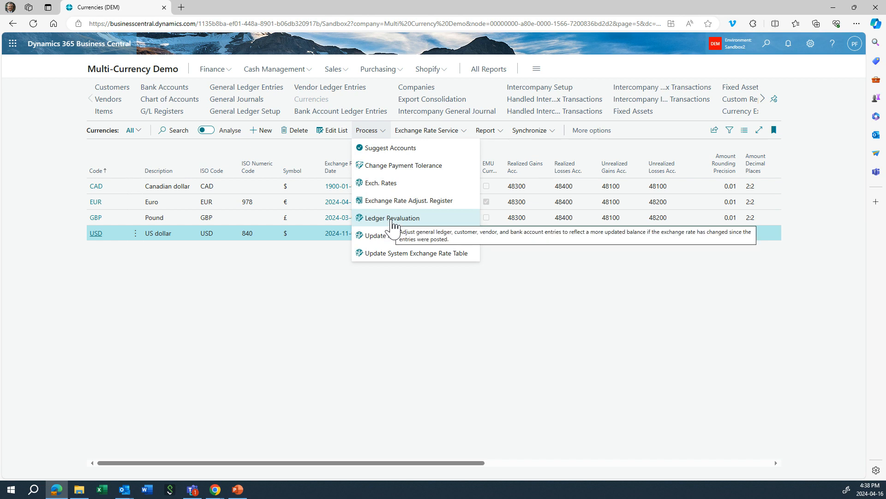
left_click(392, 221)
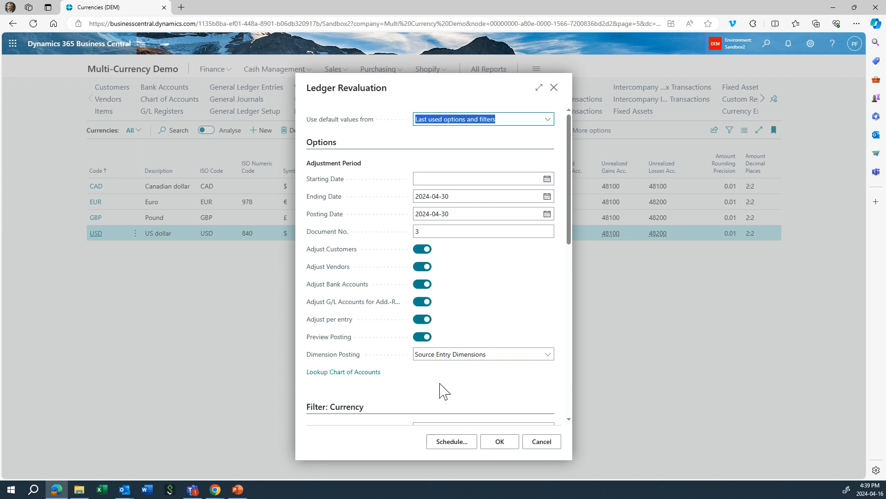
left_click(498, 441)
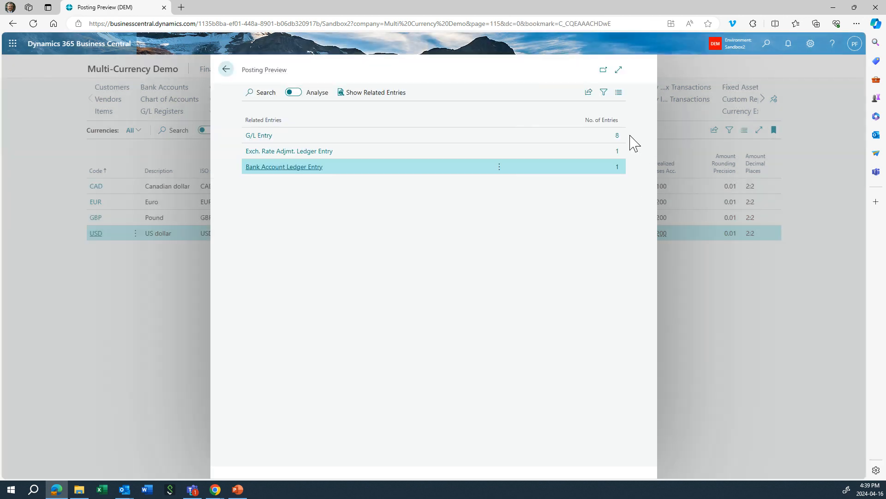
left_click(617, 137)
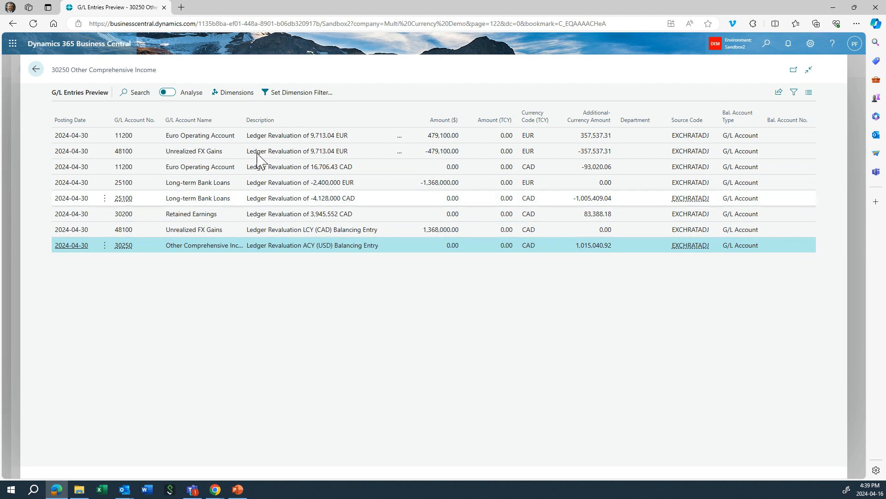
left_click(36, 70)
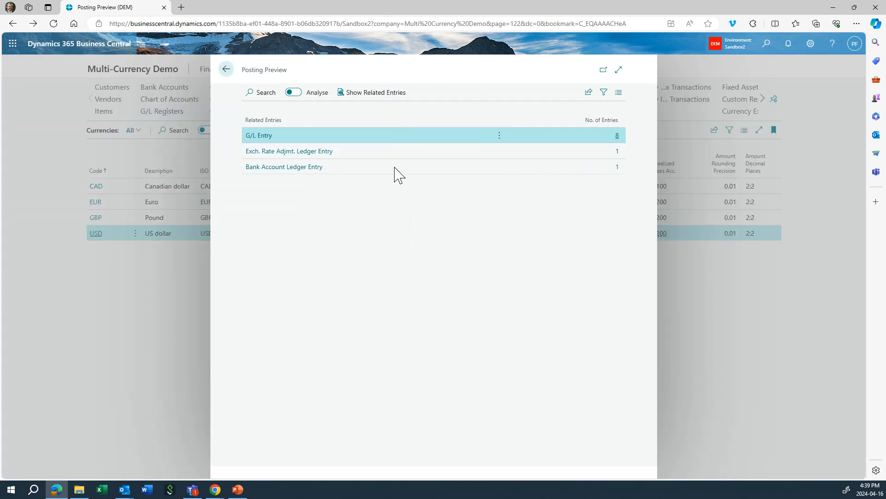
left_click(227, 72)
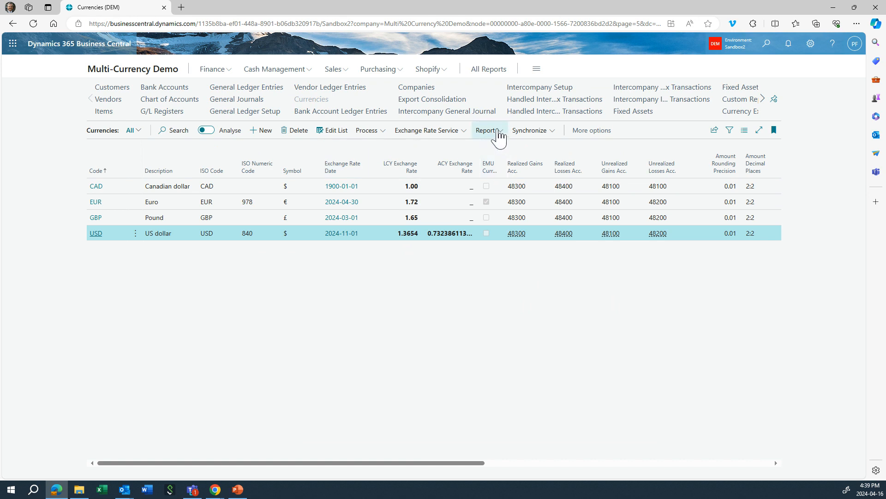
Step: Open the Currency Exposure report from the Currencies list and set its currency to EUR and report date to 2024-04-30
left_click(490, 130)
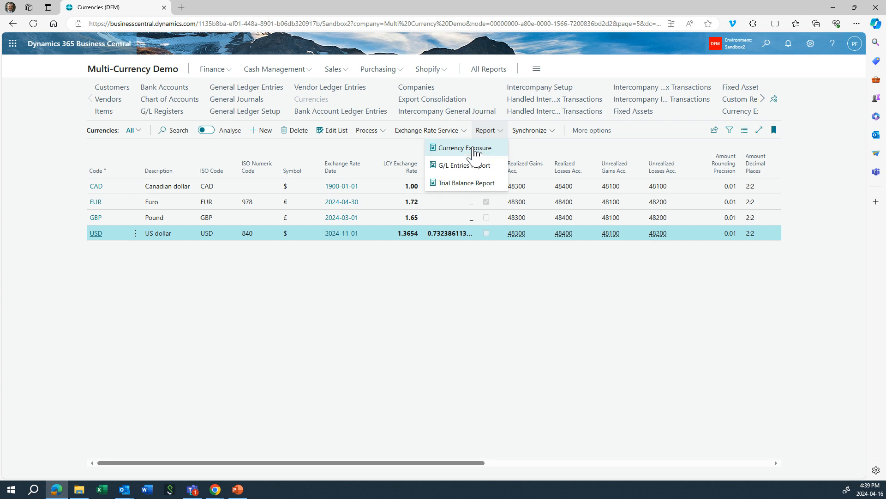
left_click(475, 149)
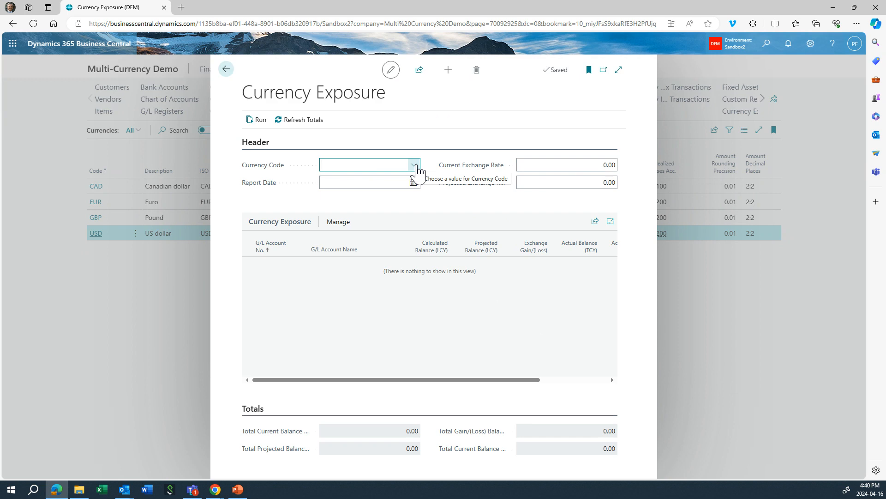
left_click(416, 165)
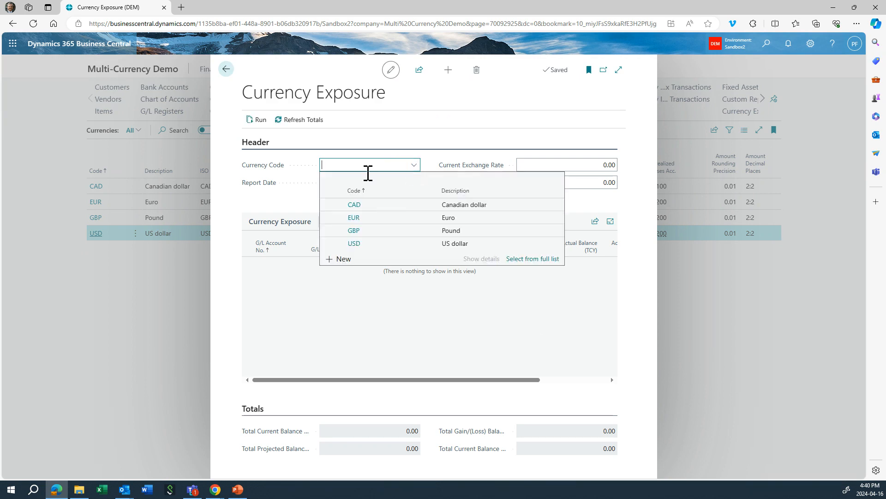
left_click(354, 218)
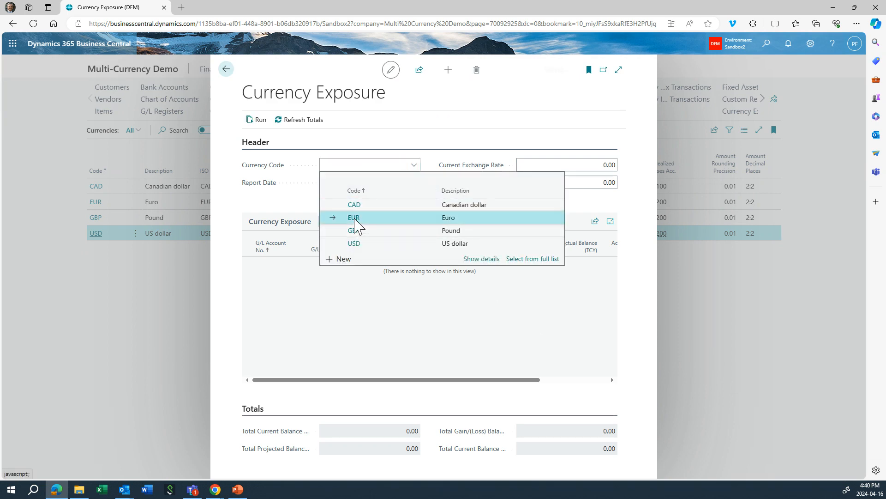
left_click(413, 183)
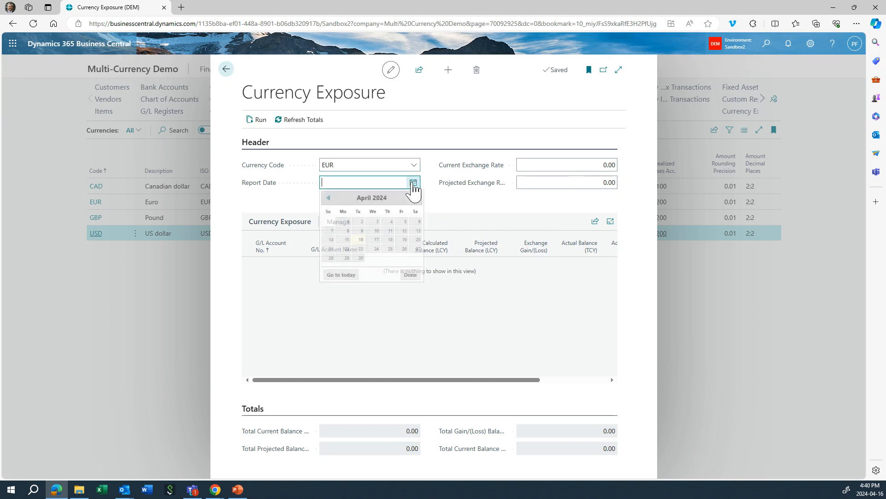
left_click(360, 258)
Step: Set the current exchange rate to 1.72 and the projected exchange rate to 1.80 in the Currency Exposure header
left_click(584, 166)
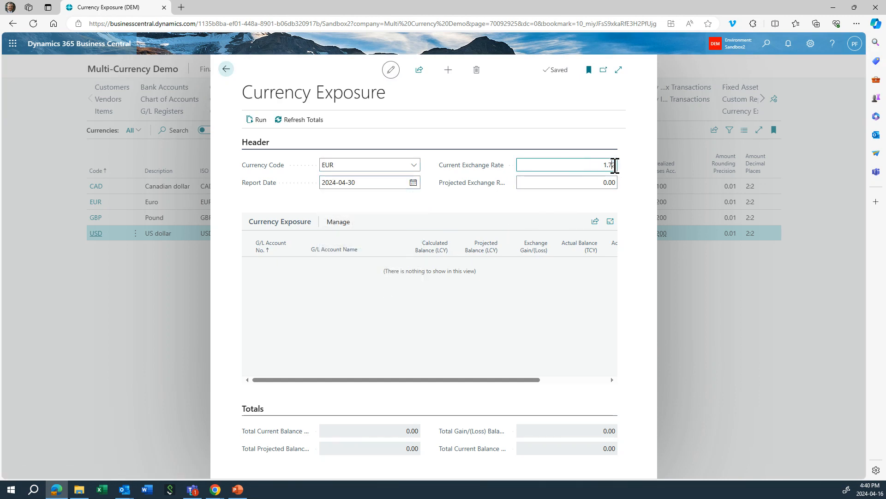
left_click(602, 181)
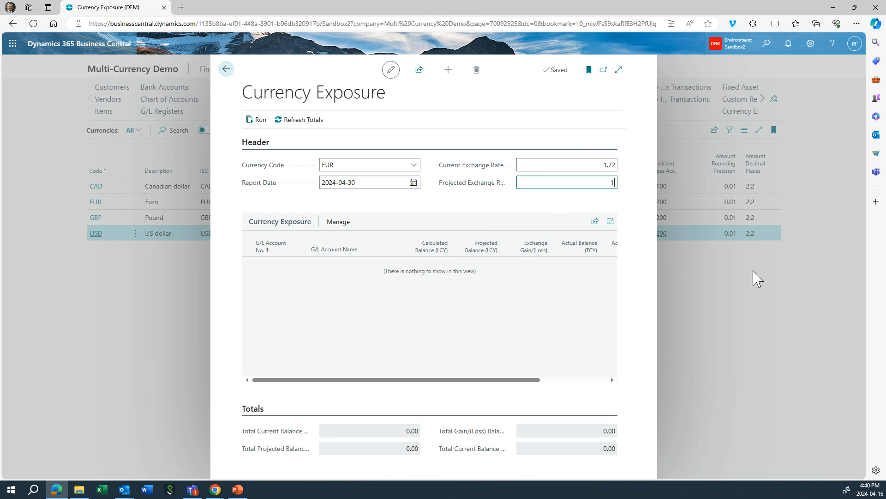
key("Tab")
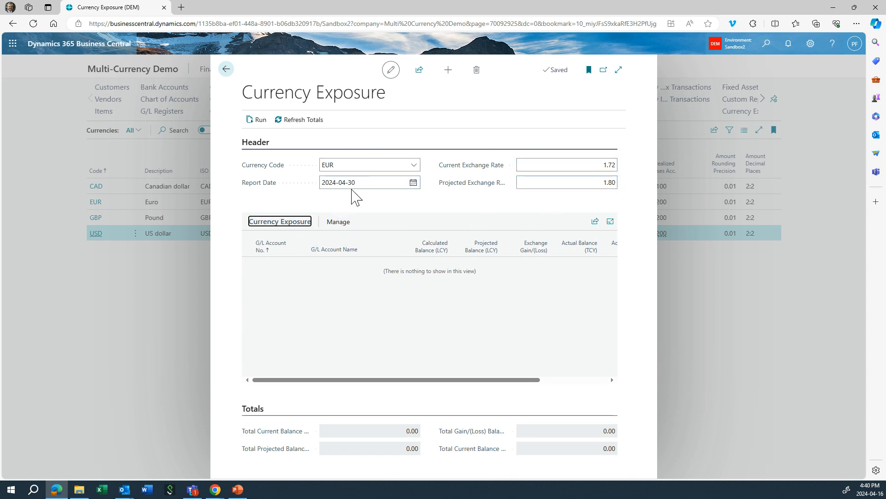
Step: Run the Currency Exposure calculation for EUR and refresh its totals
left_click(362, 185)
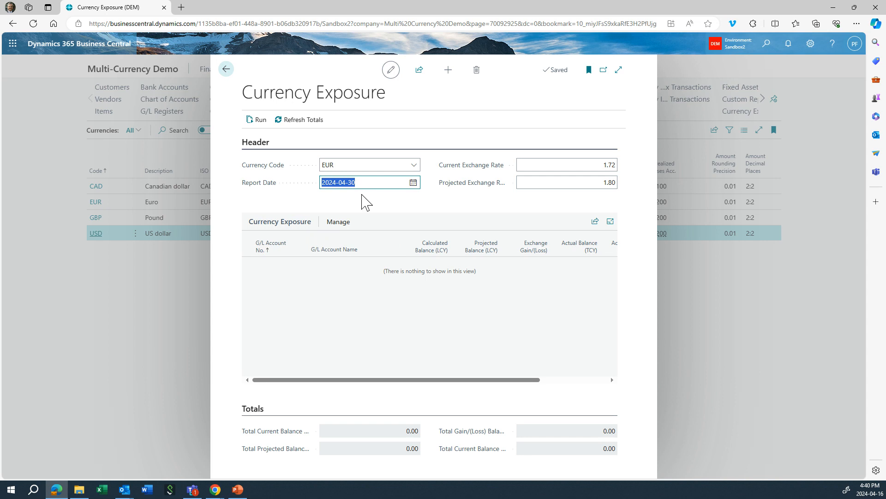
left_click(253, 120)
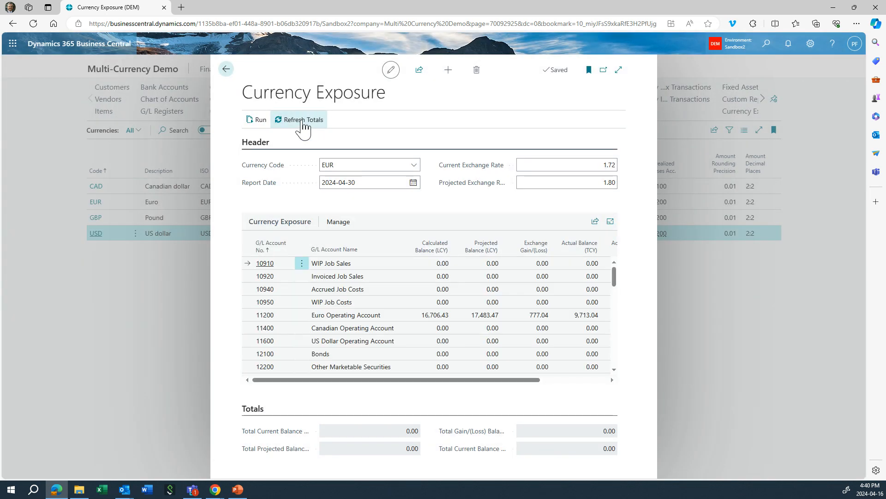
left_click(298, 120)
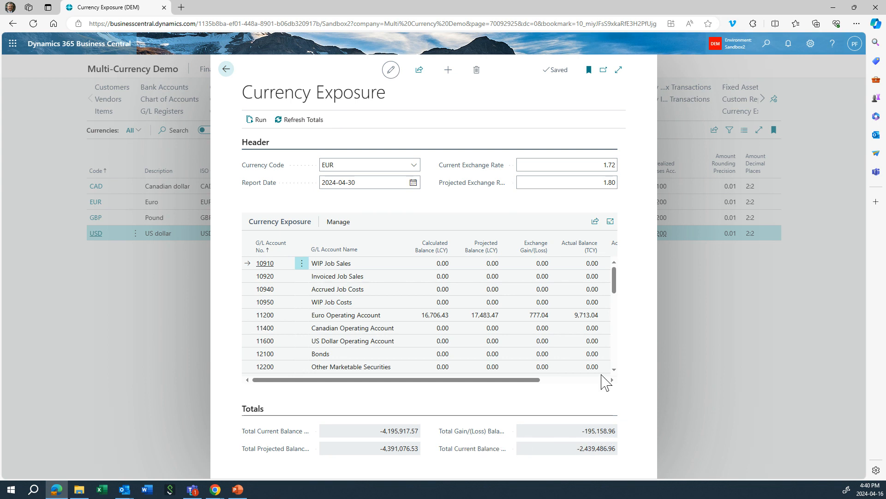
Step: Examine the exchange gains and losses per G/L account down to Long-term Bank Loans and return to the Currencies list
left_click(614, 183)
scroll(614, 283, "down", 2)
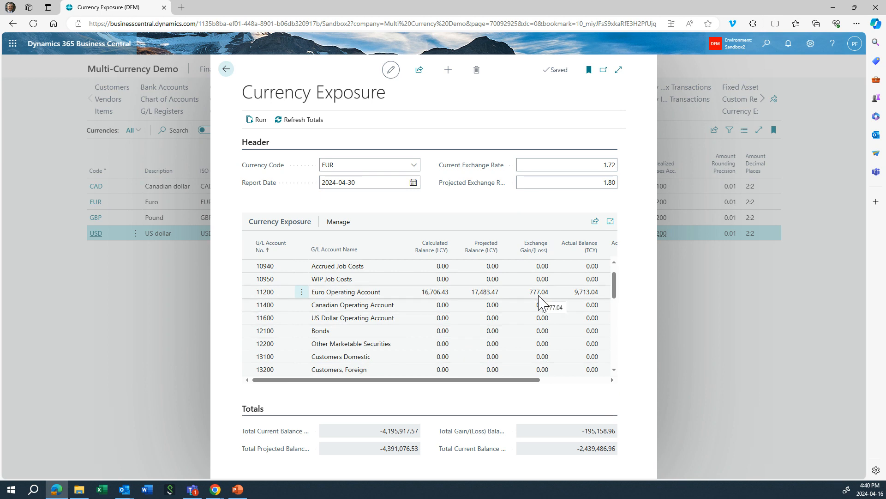
scroll(614, 281, "down", 5)
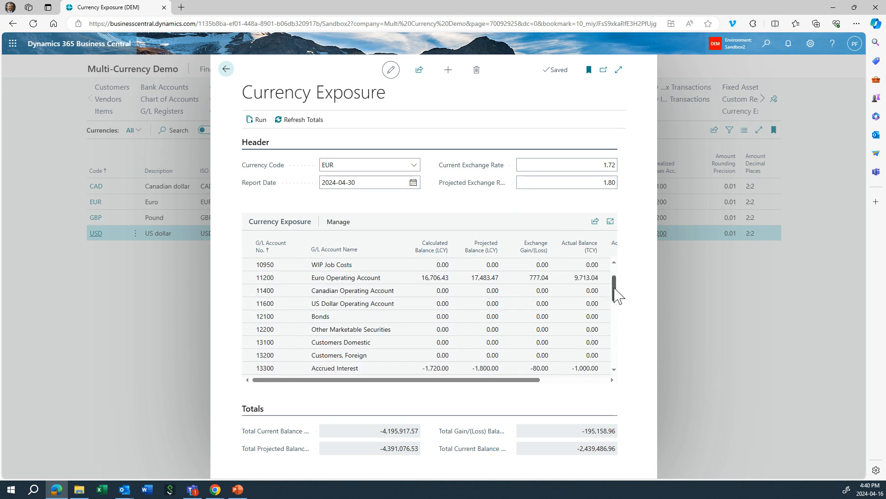
left_click_drag(615, 299, 615, 363)
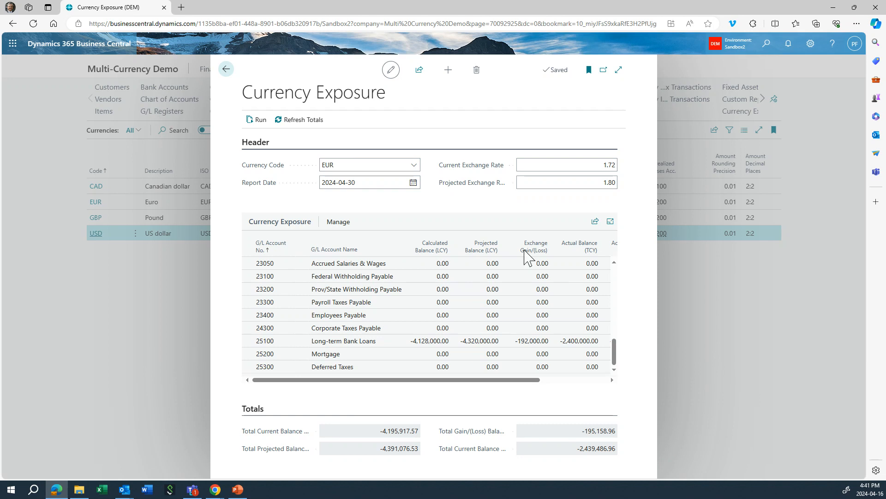
left_click(227, 68)
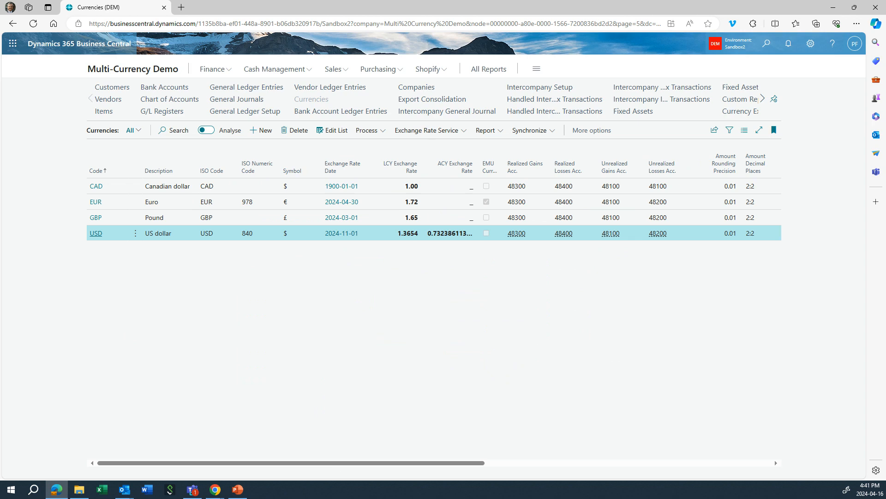
Step: Switch to the Multicurrency-App presentation in PowerPoint
key("alt+Tab")
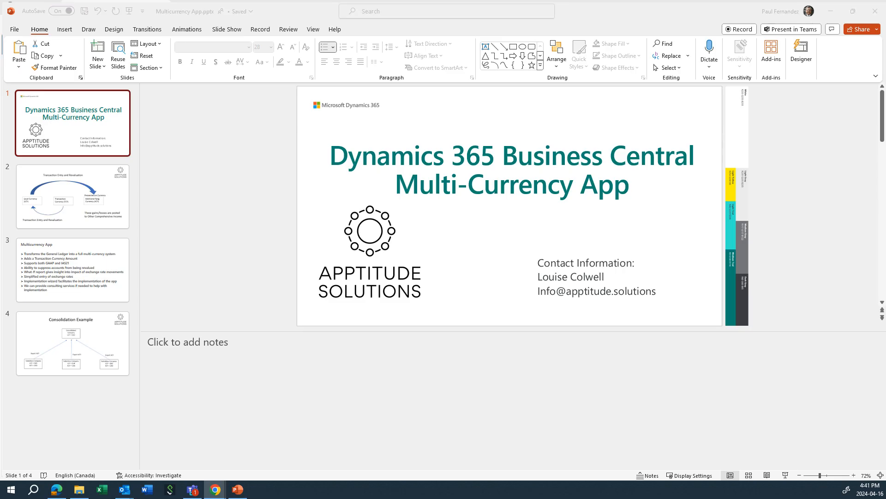